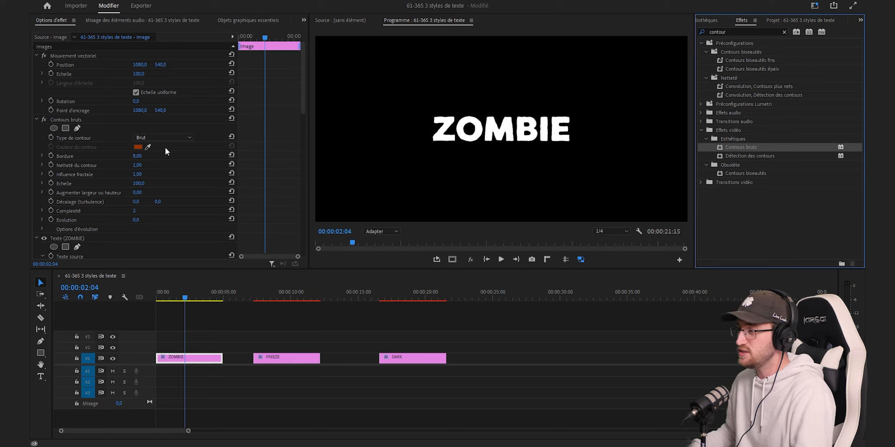
# Set the ZOMBIE clip's Contours bruts effect to the Rouillé contour type with a Bordure of 40 and an Echelle of 124.
pyautogui.click(141, 136)
pyautogui.click(160, 182)
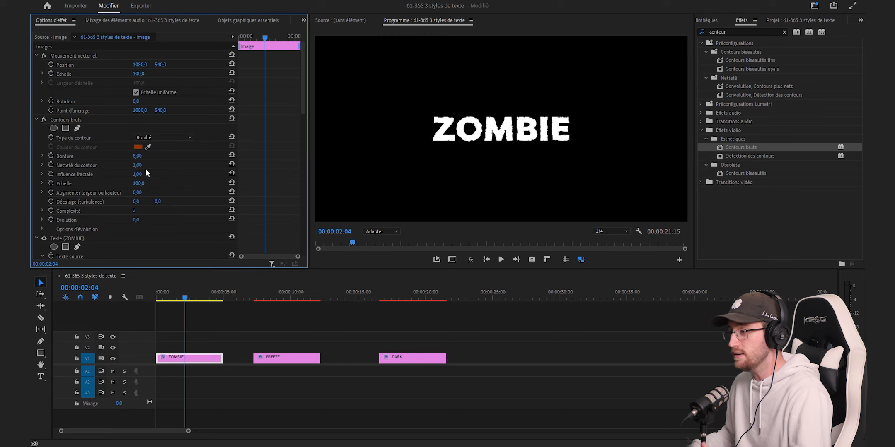
pyautogui.click(137, 156)
pyautogui.write('40')
pyautogui.press('Return')
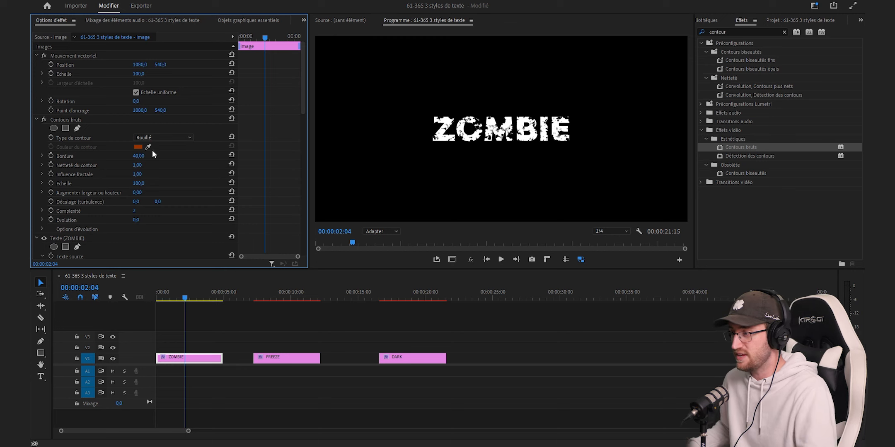
pyautogui.moveTo(142, 183); pyautogui.dragTo(145, 184)
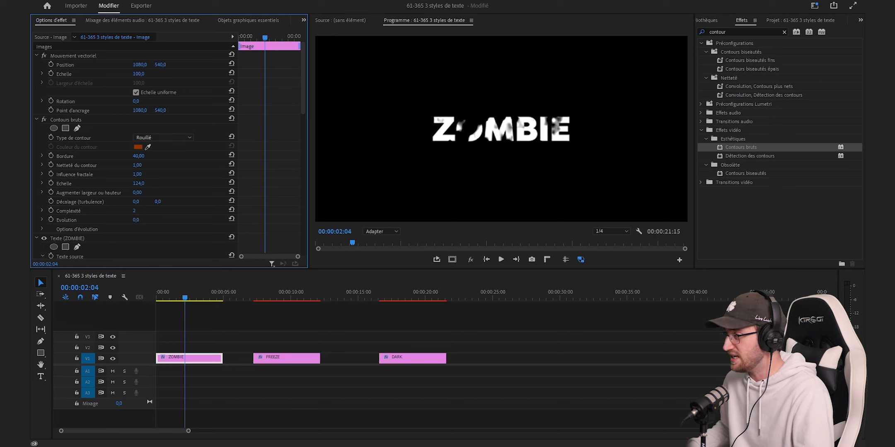
# Try the Couleur Photocopy contour type on the ZOMBIE text and undo the last two changes.
pyautogui.click(146, 137)
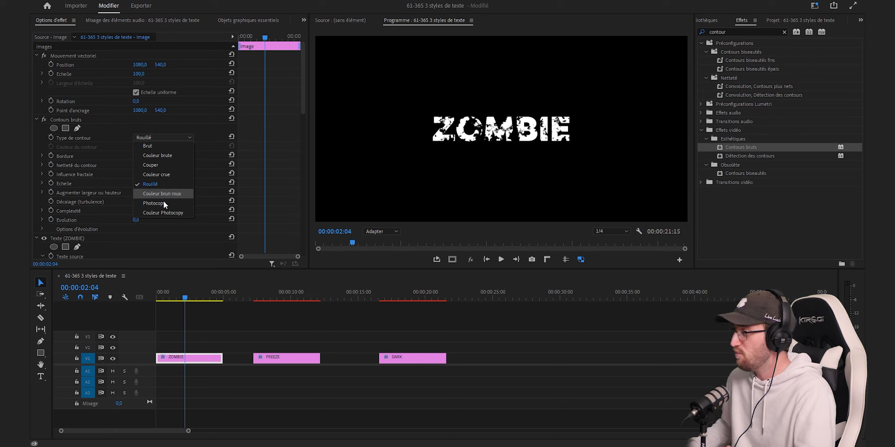
pyautogui.click(166, 213)
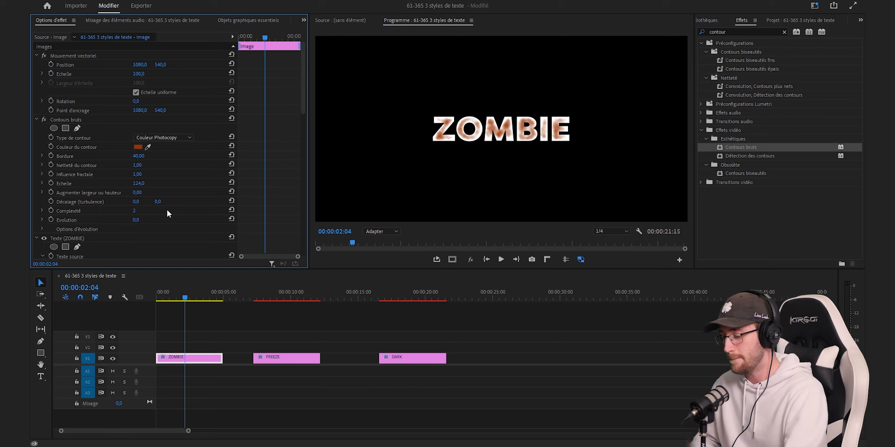
pyautogui.hotkey('ctrl', 'z')
pyautogui.hotkey('ctrl', 'z')
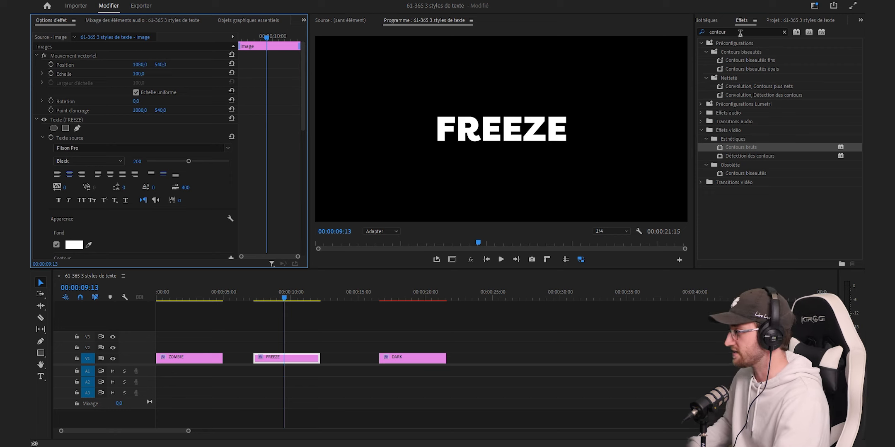
# Search the effects for "motif" and apply Motif cellule to the FREEZE clip.
pyautogui.click(740, 32)
pyautogui.press('BackSpace')
pyautogui.press('BackSpace')
pyautogui.press('BackSpace')
pyautogui.press('BackSpace')
pyautogui.press('BackSpace')
pyautogui.press('BackSpace')
pyautogui.press('BackSpace')
pyautogui.write('mo')
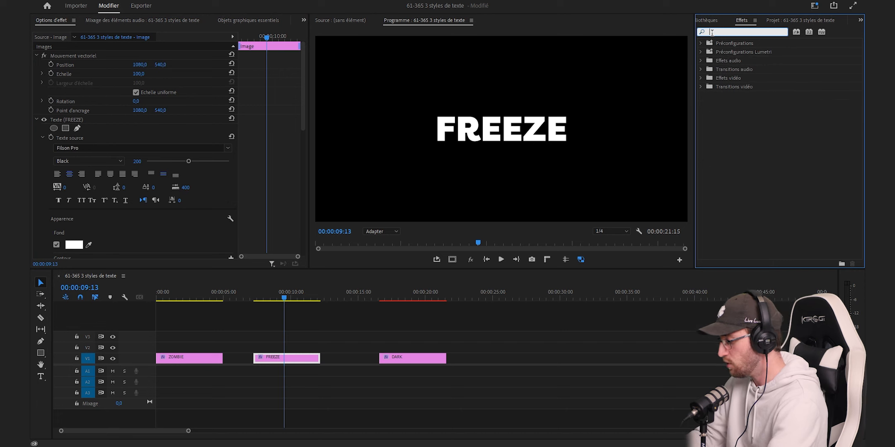
pyautogui.write('tif')
pyautogui.moveTo(738, 95); pyautogui.dragTo(294, 357)
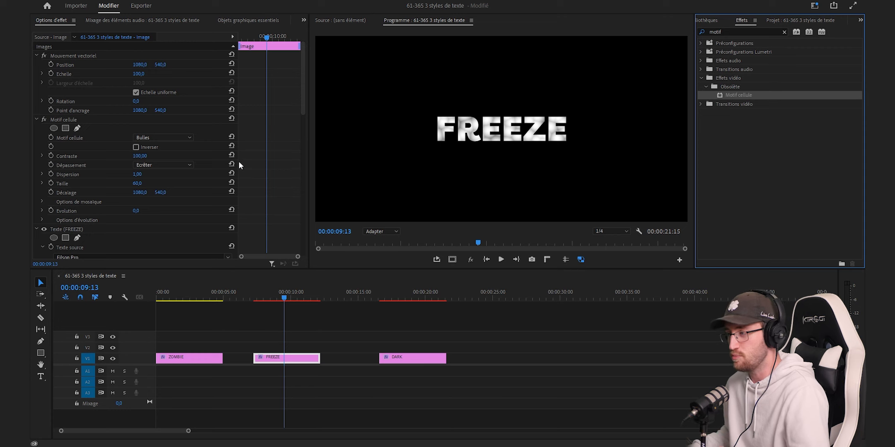
# Set FREEZE's Motif cellule to Cristallisation HQ with a Taille of 10, and try a Dispersion of 0.10 before undoing it.
pyautogui.click(154, 137)
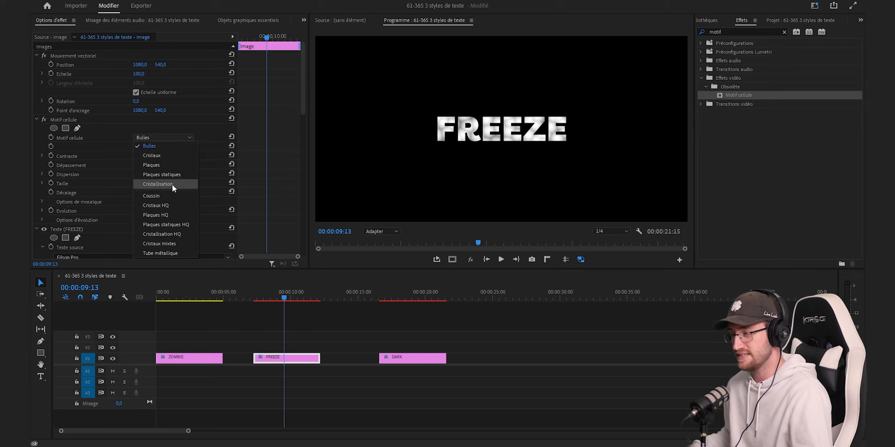
pyautogui.click(181, 235)
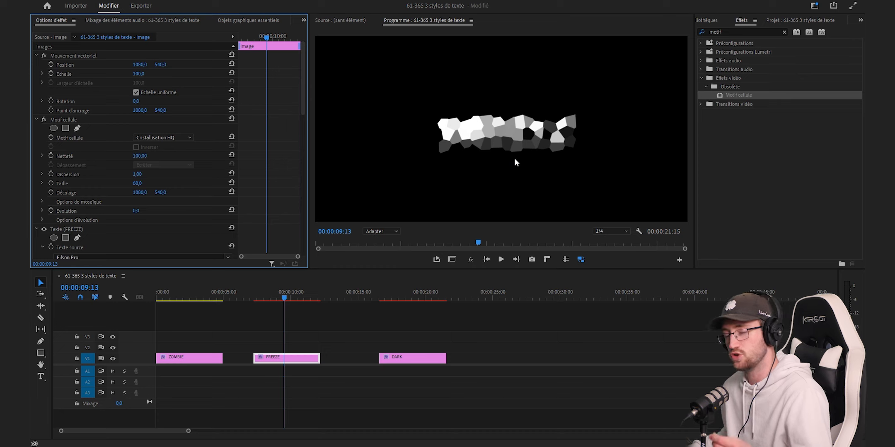
pyautogui.click(139, 183)
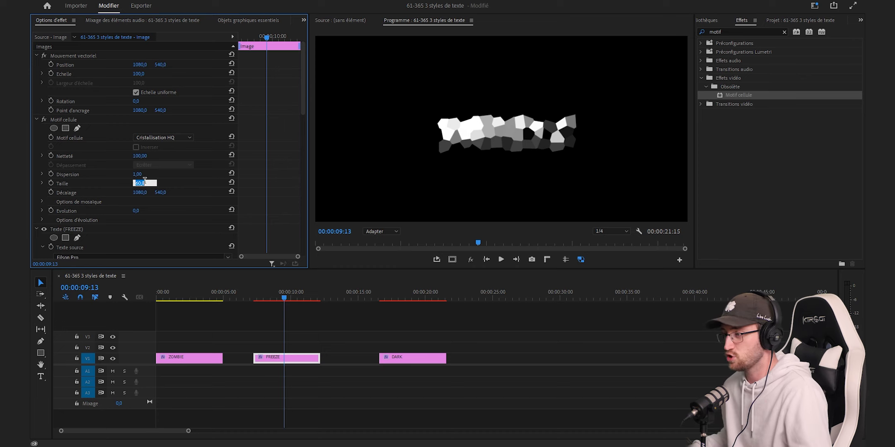
pyautogui.write('10')
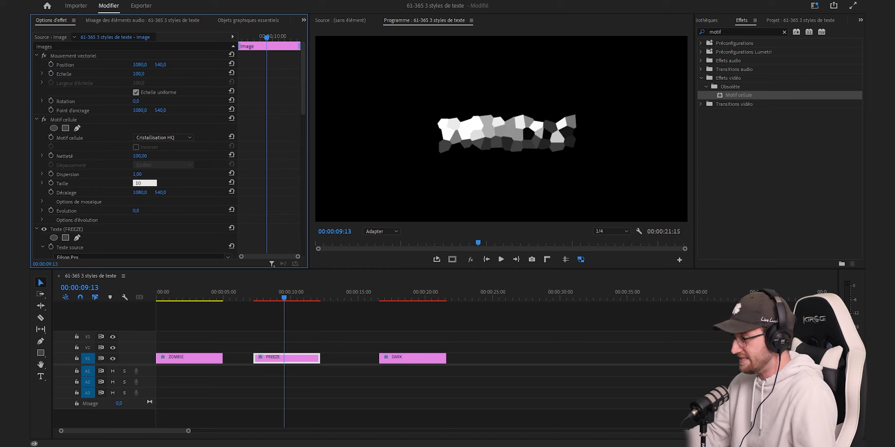
pyautogui.press('Return')
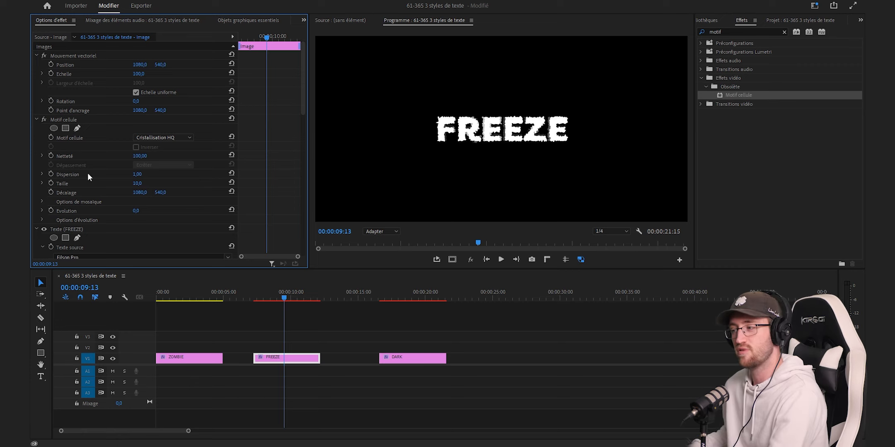
pyautogui.moveTo(137, 174); pyautogui.dragTo(83, 174)
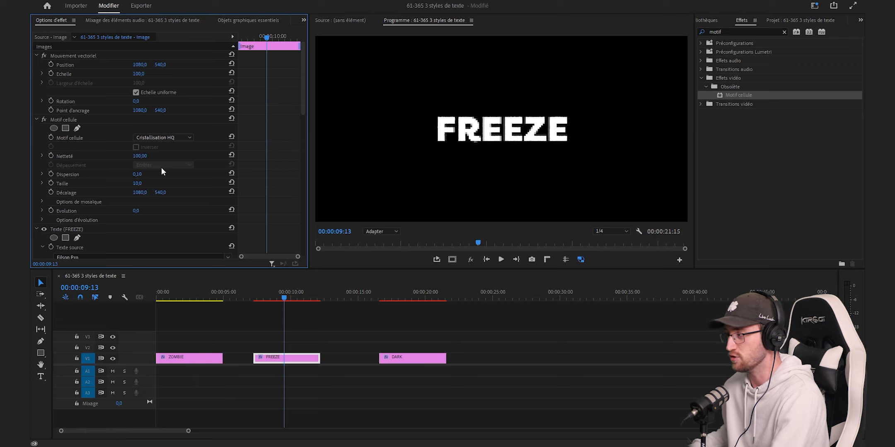
pyautogui.hotkey('ctrl', 'z')
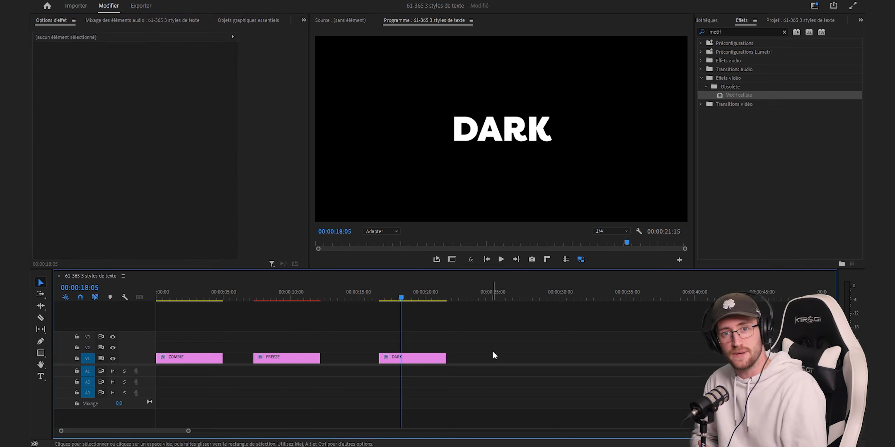
# Search the effects for "esta" and apply the Obsolète Estampage effect to the DARK clip.
pyautogui.click(715, 32)
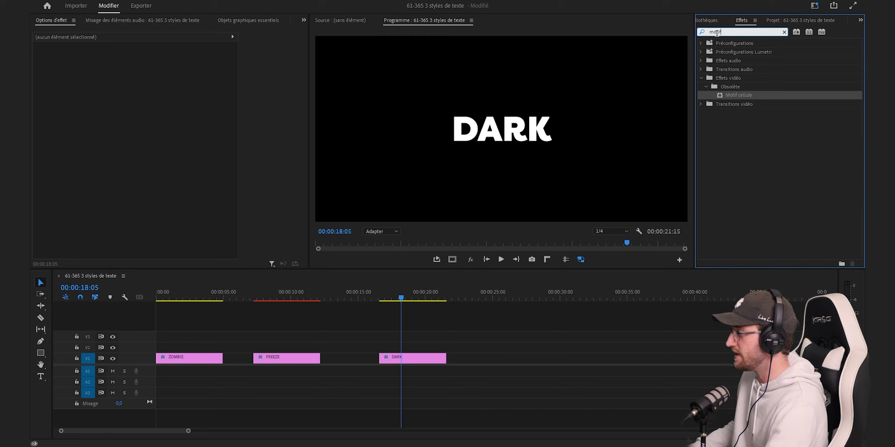
pyautogui.write('esta')
pyautogui.moveTo(741, 182); pyautogui.dragTo(425, 362)
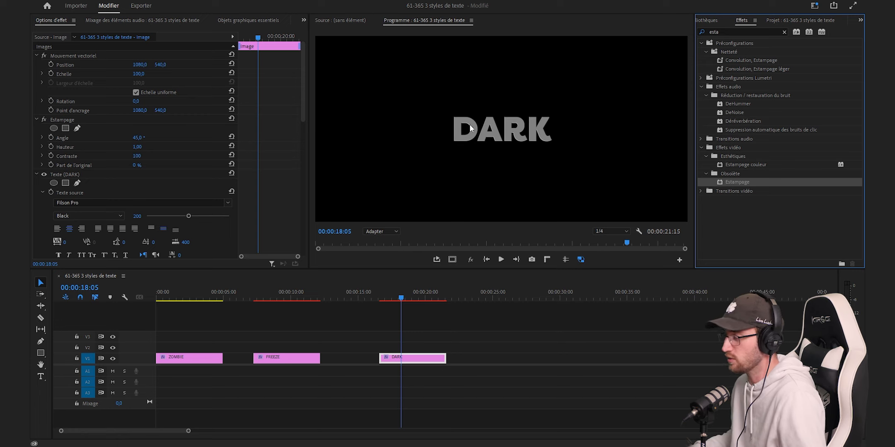
# Set the Estampage effect on the DARK clip to a Hauteur of 10 and a Contraste of 900.
pyautogui.click(162, 180)
pyautogui.click(135, 147)
pyautogui.write('10')
pyautogui.press('Return')
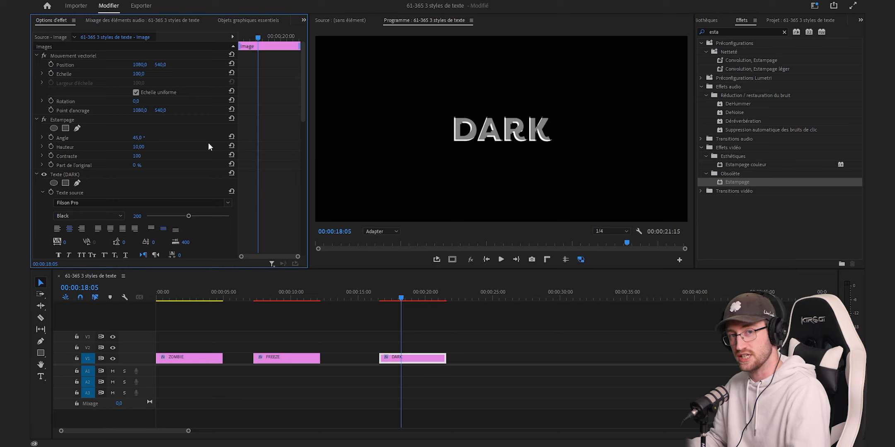
pyautogui.click(154, 156)
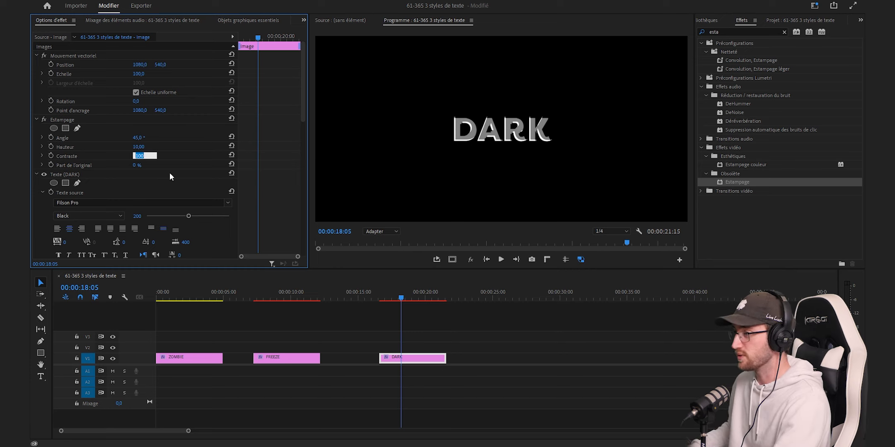
pyautogui.write('900')
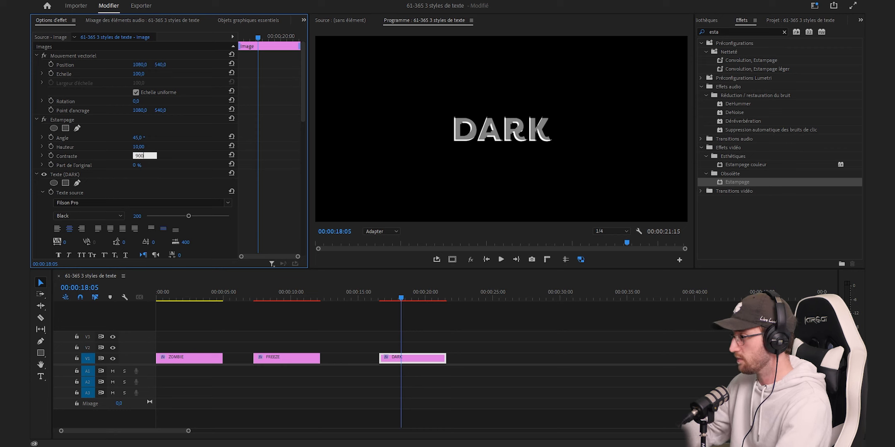
pyautogui.press('Return')
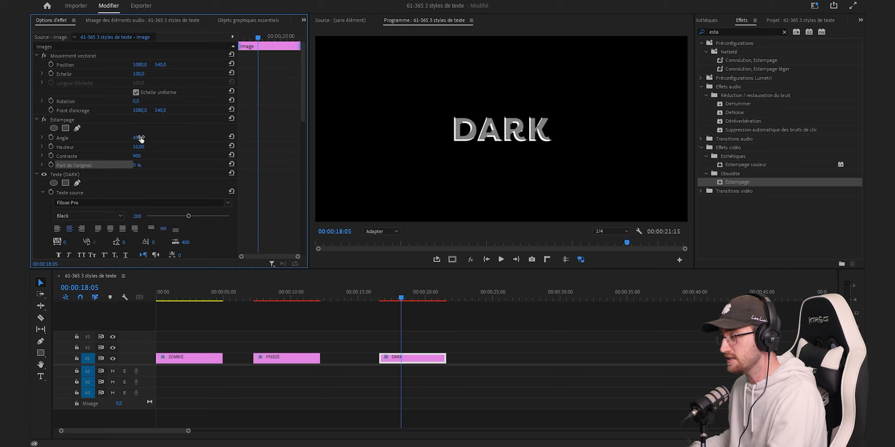
# Try different Estampage angles on the DARK text and play back its angle animation.
pyautogui.moveTo(140, 138); pyautogui.dragTo(169, 138)
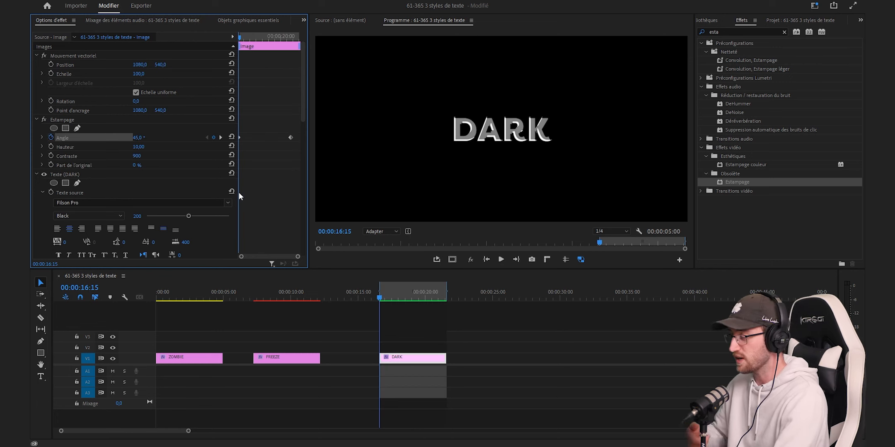
pyautogui.press('space')
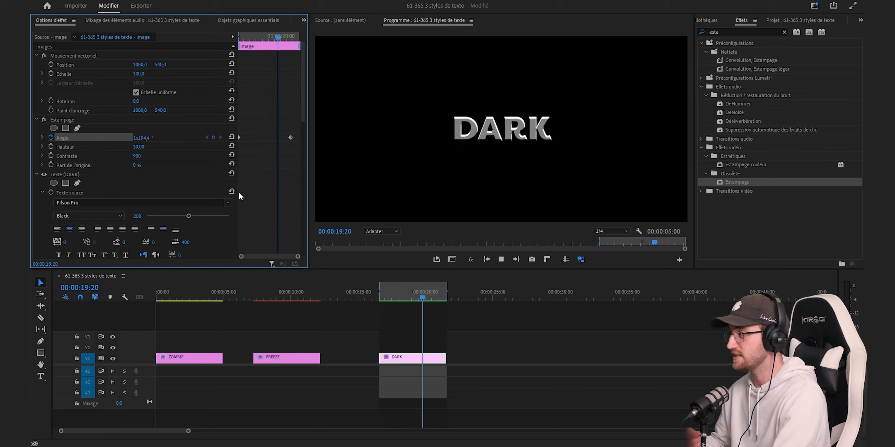
pyautogui.press('space')
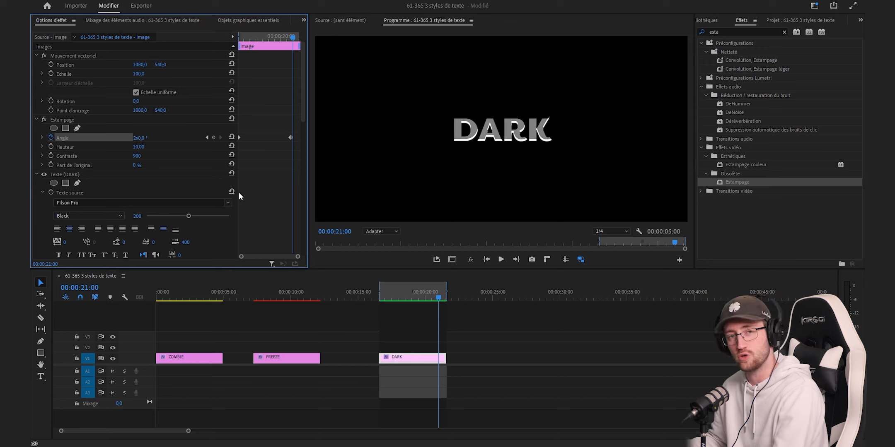